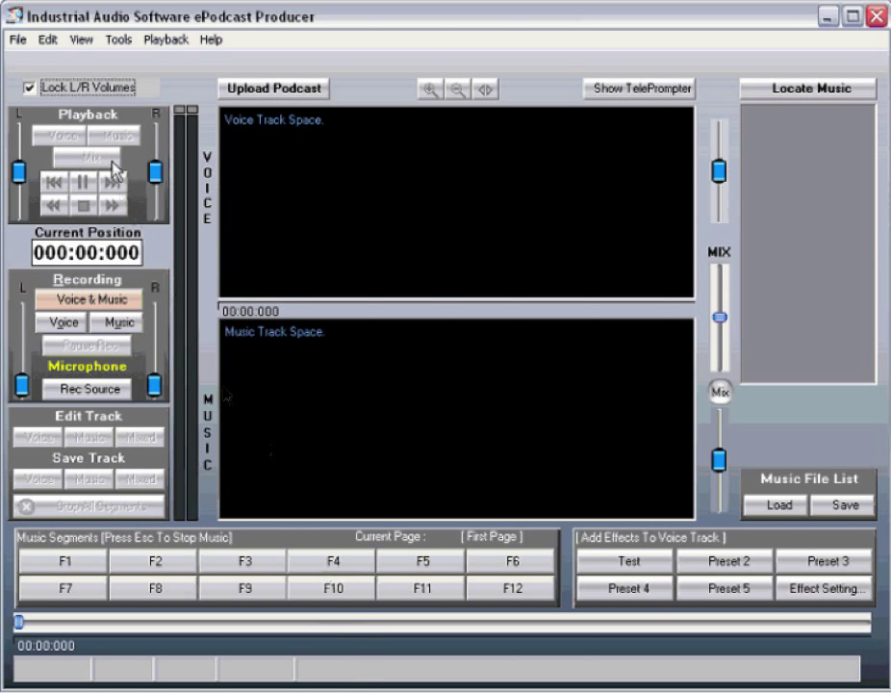
Start a new podcast session, keeping the default CD Quality setting
left_click(18, 41)
left_click(26, 65)
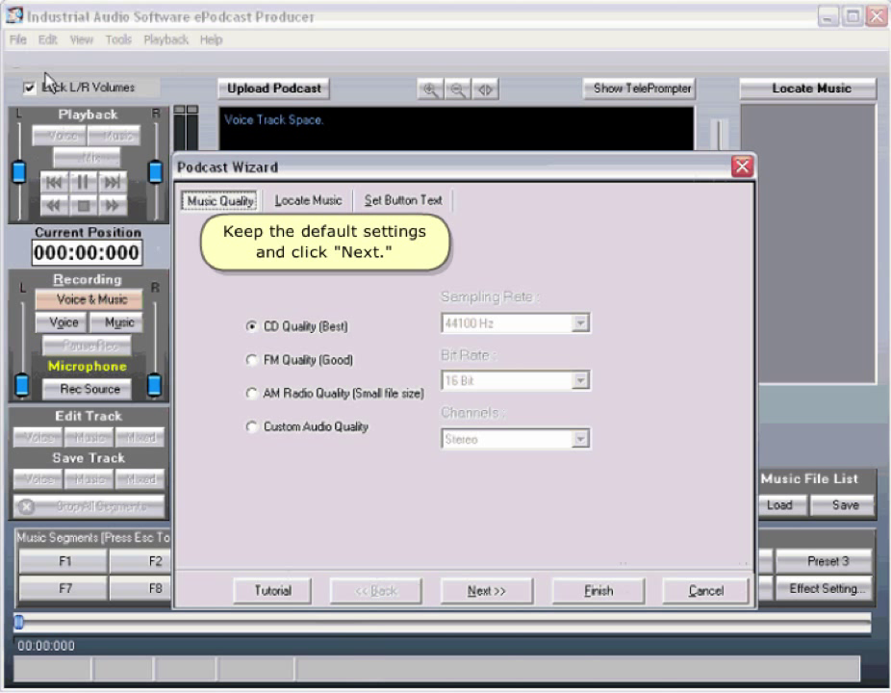
key("Tab")
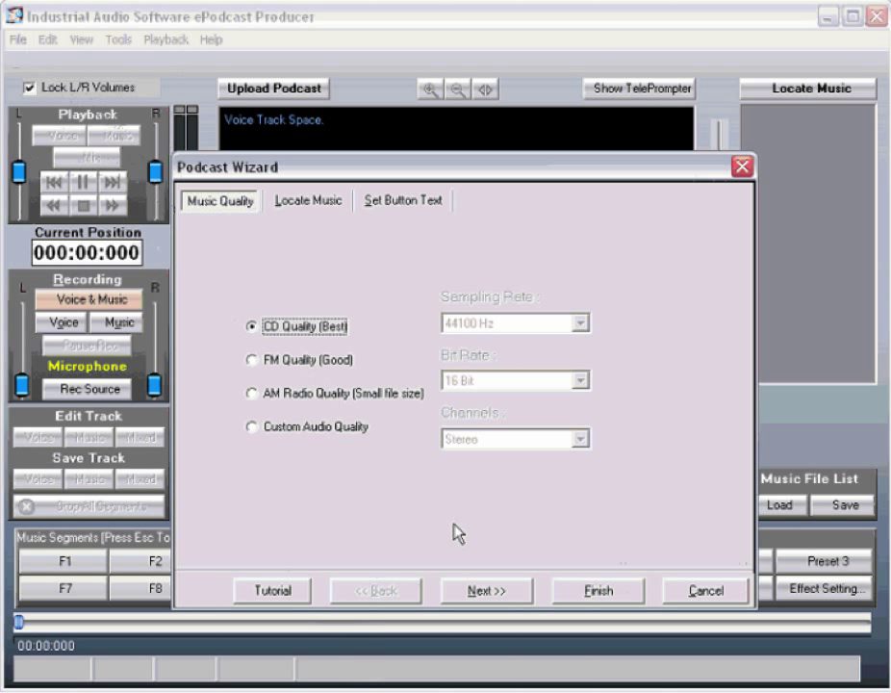
left_click(478, 591)
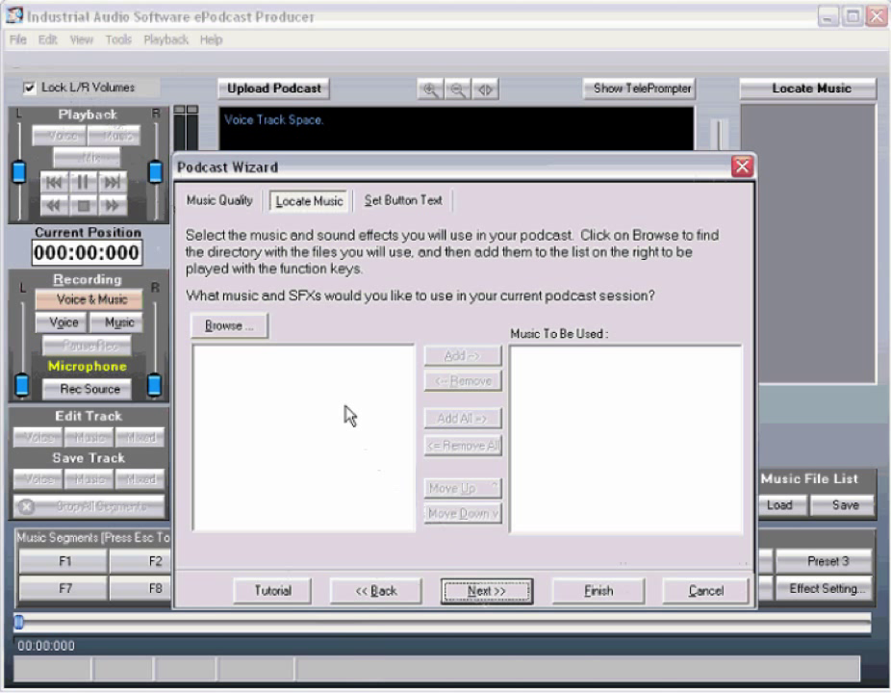
From the last-used music folder, add the first mp3, fable.mp3 and gravity.mp3 to the session
left_click(254, 328)
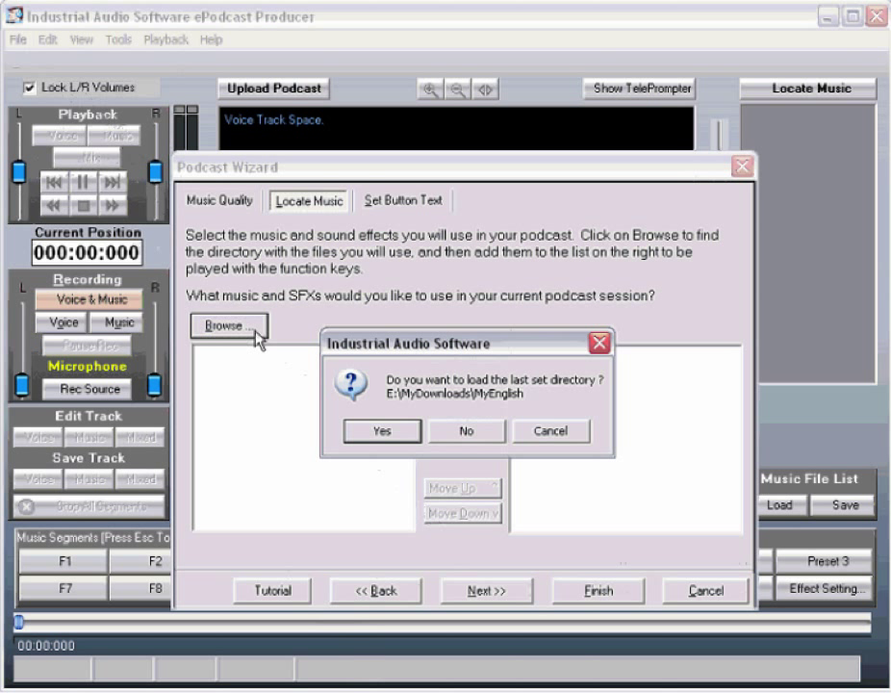
left_click(412, 432)
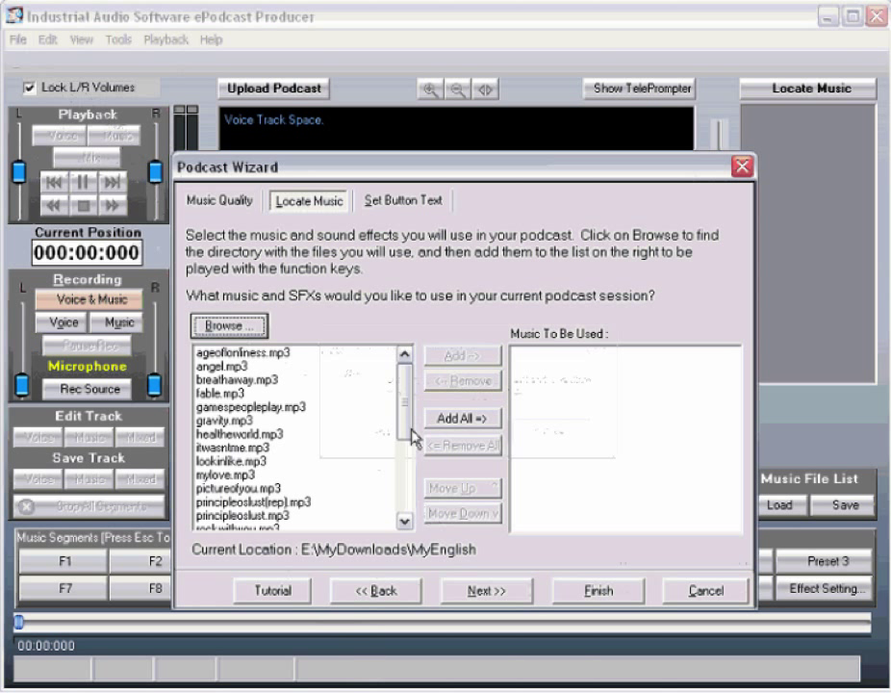
left_click(263, 355)
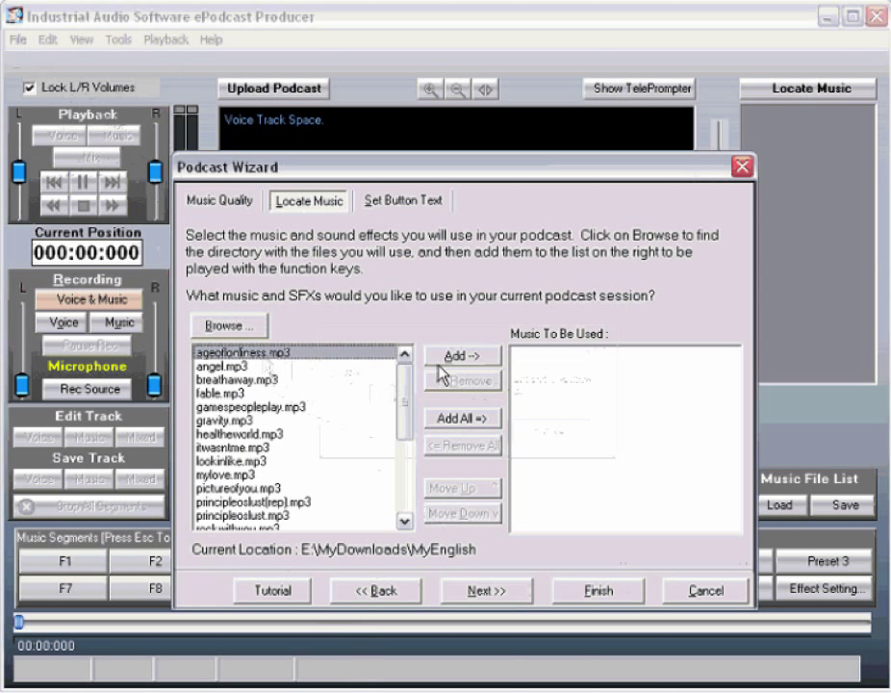
left_click(453, 356)
left_click(289, 395)
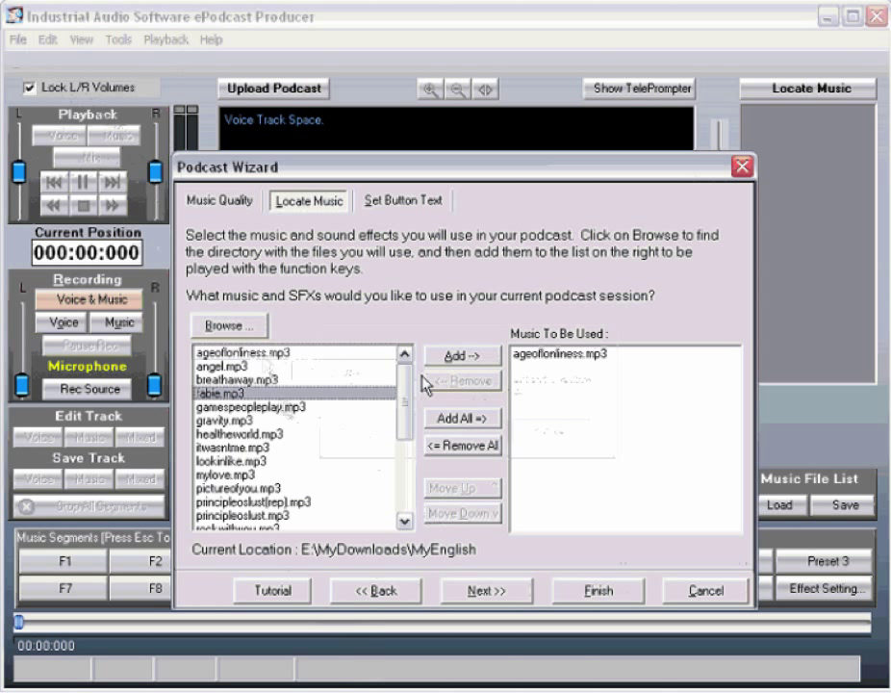
left_click(437, 358)
left_click(325, 421)
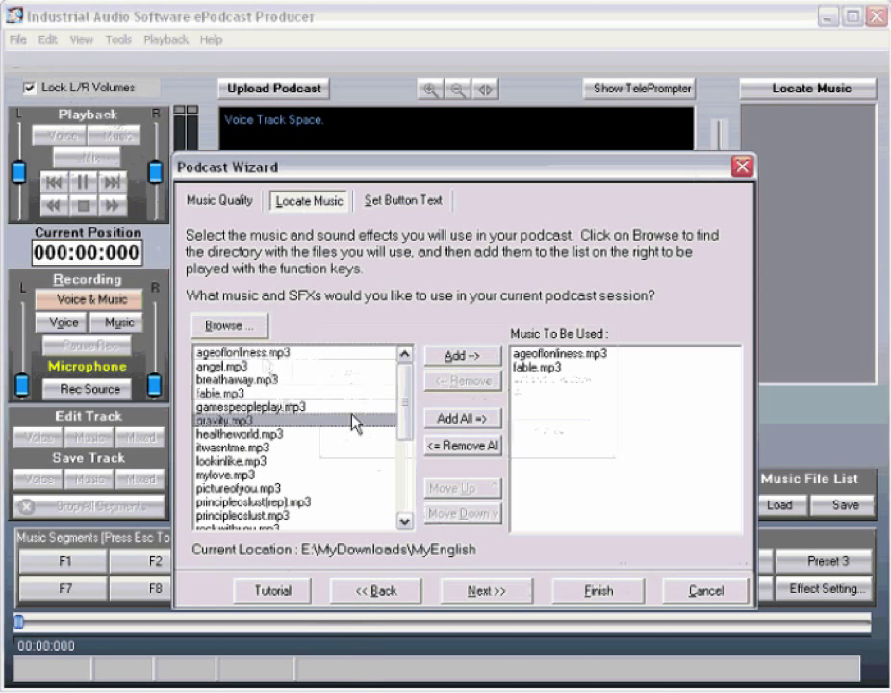
left_click(454, 355)
Caption the three music buttons AgeOfLone, Fable and Gravity, then finish the wizard
left_click(507, 591)
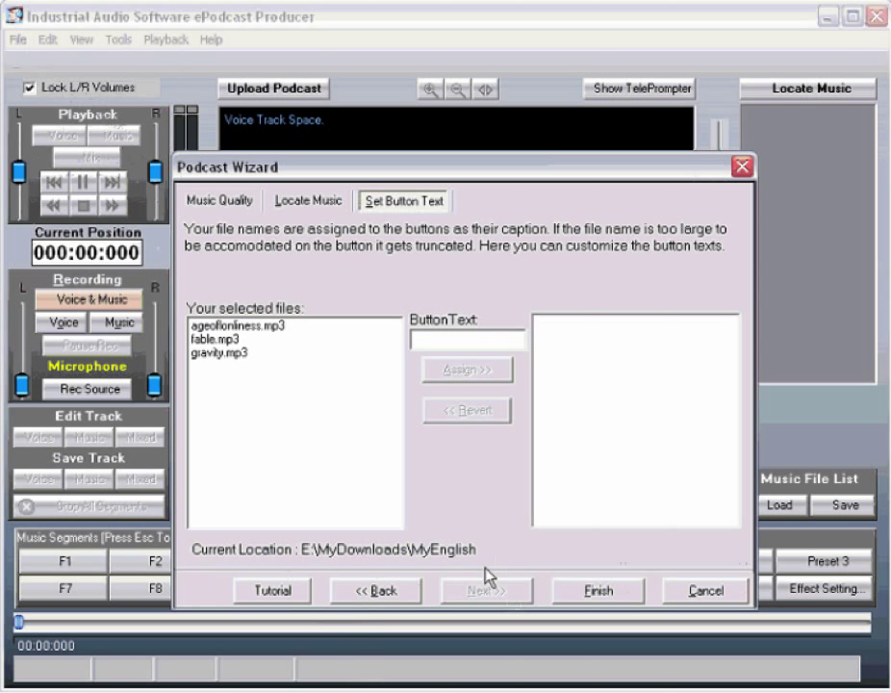
left_click(319, 326)
left_click(414, 338)
type("AgeOfLone")
left_click(466, 370)
left_click(418, 339)
type("Fable")
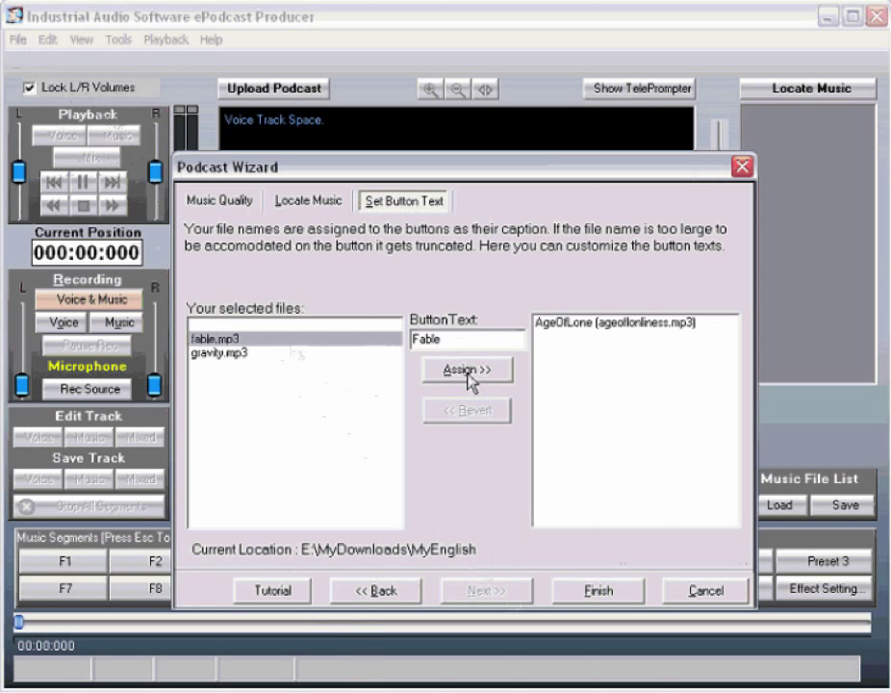
left_click(463, 369)
left_click(421, 339)
type("Gravity")
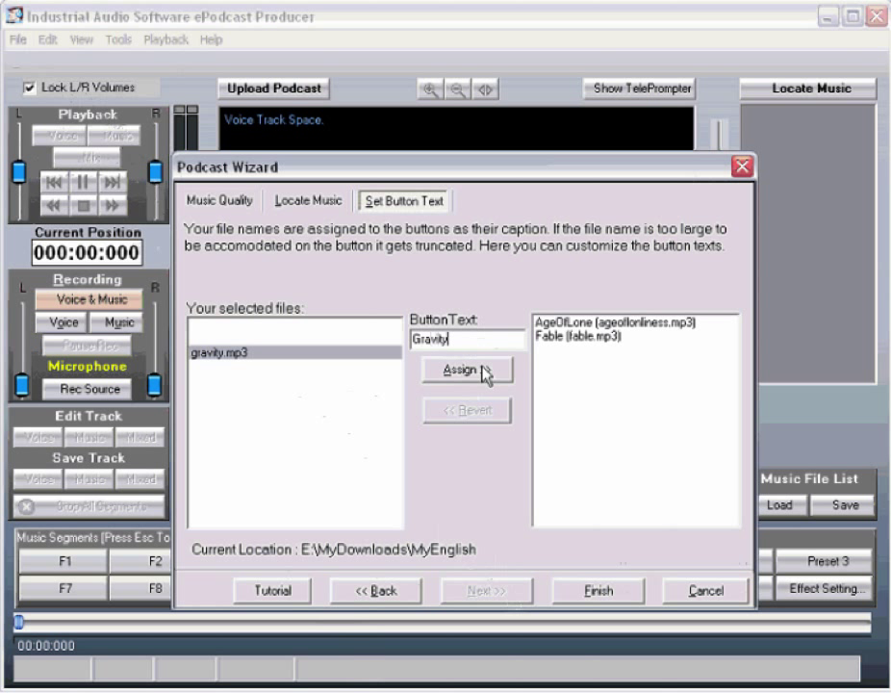
left_click(464, 370)
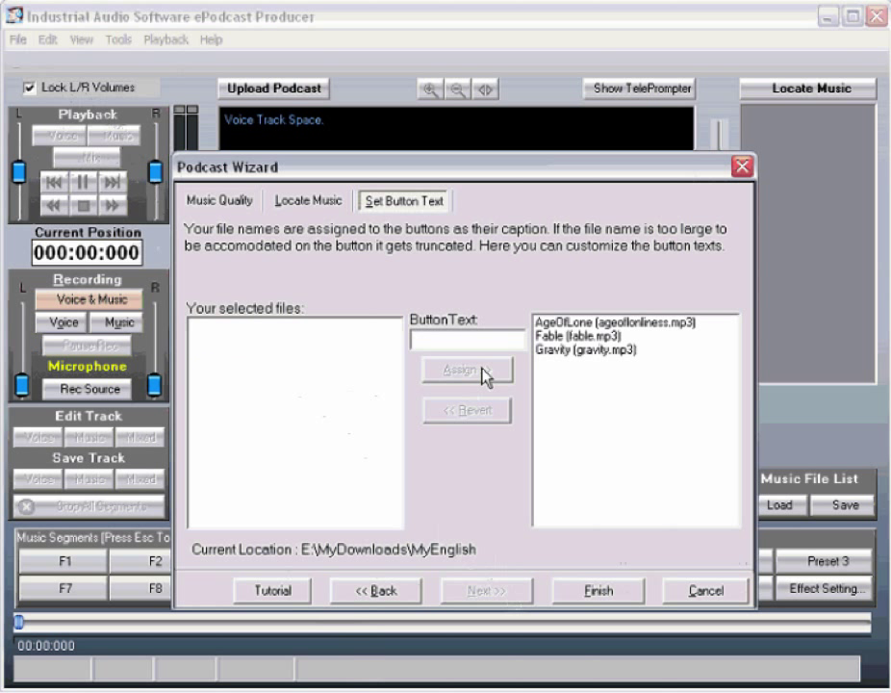
left_click(614, 591)
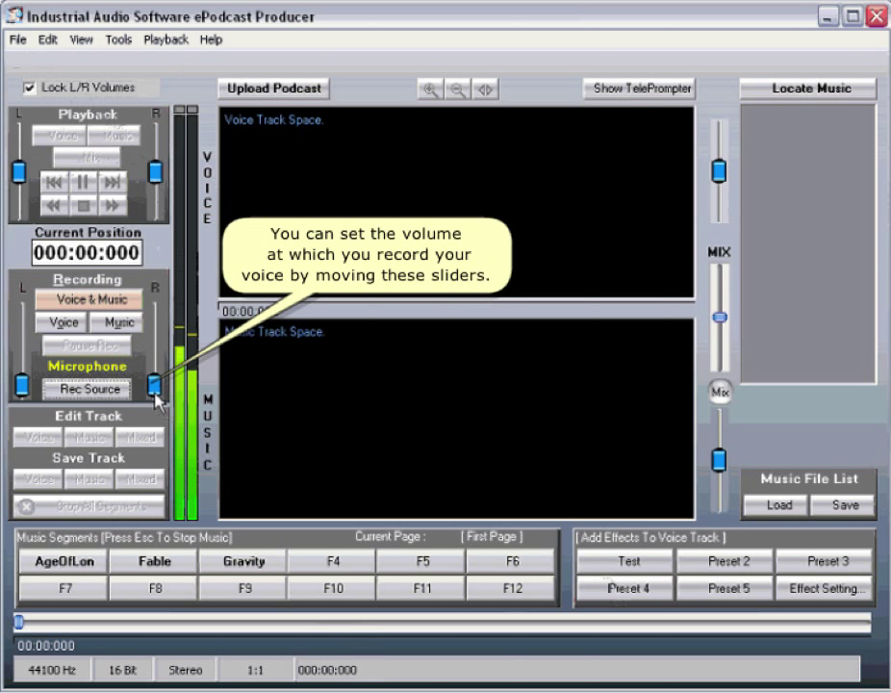
Drag the Recording L/R volume sliders upward to raise the microphone level
left_click_drag(154, 390, 162, 350)
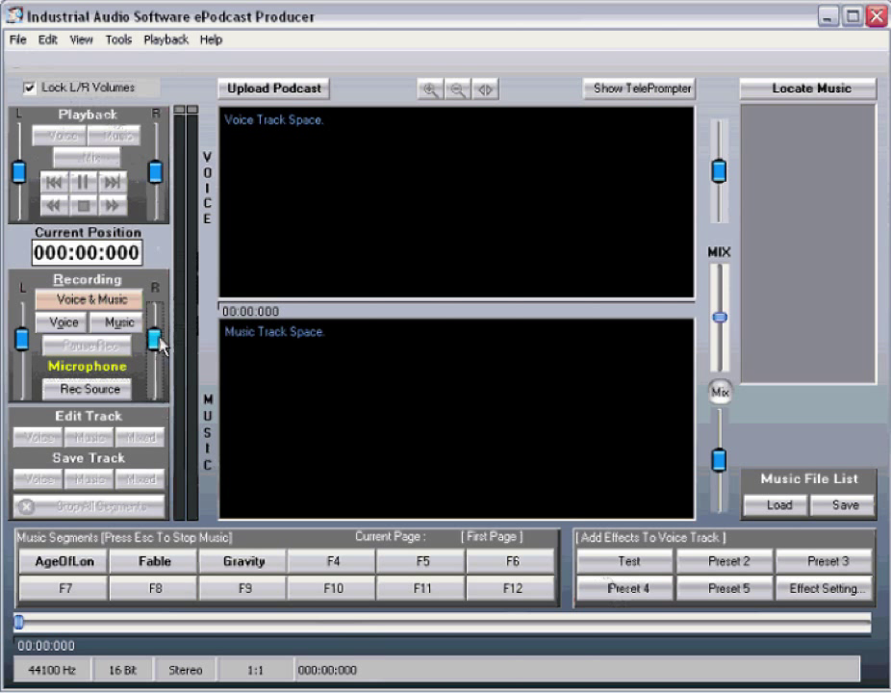
left_click_drag(159, 339, 158, 323)
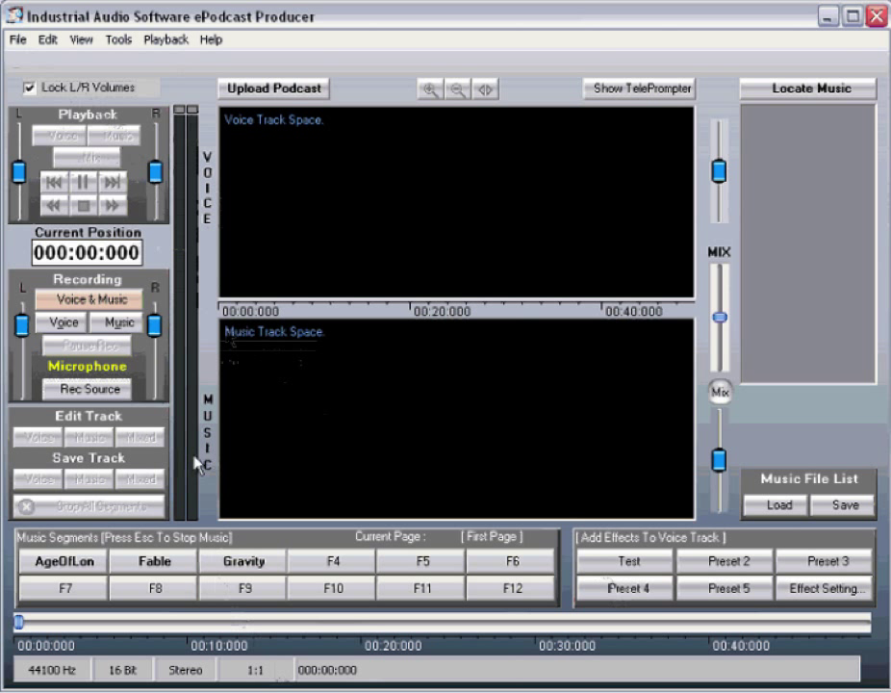
Record about 34 seconds of voice over Fable then Gravity, fading the music down and up
left_click(135, 304)
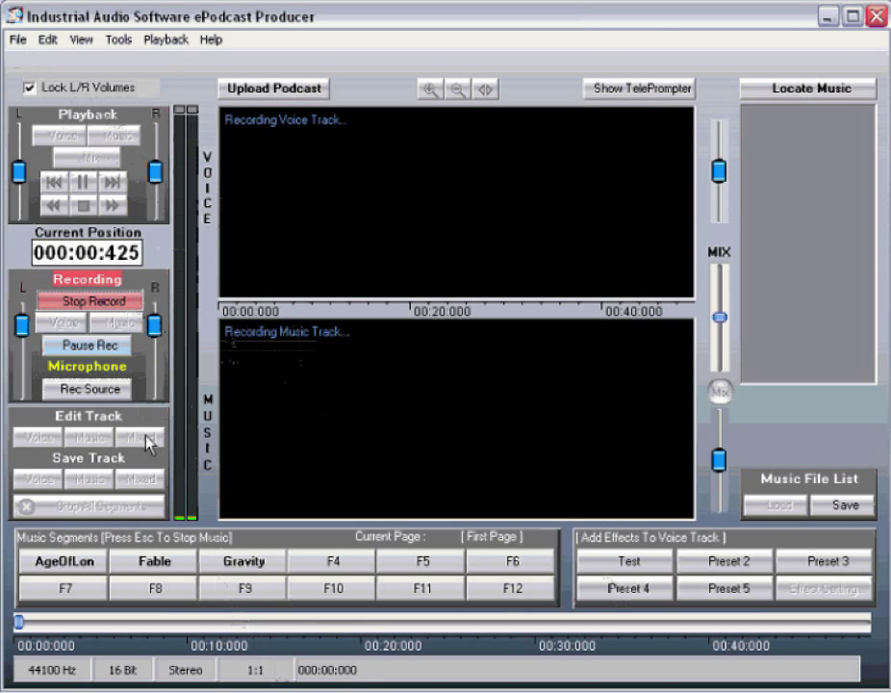
left_click(176, 568)
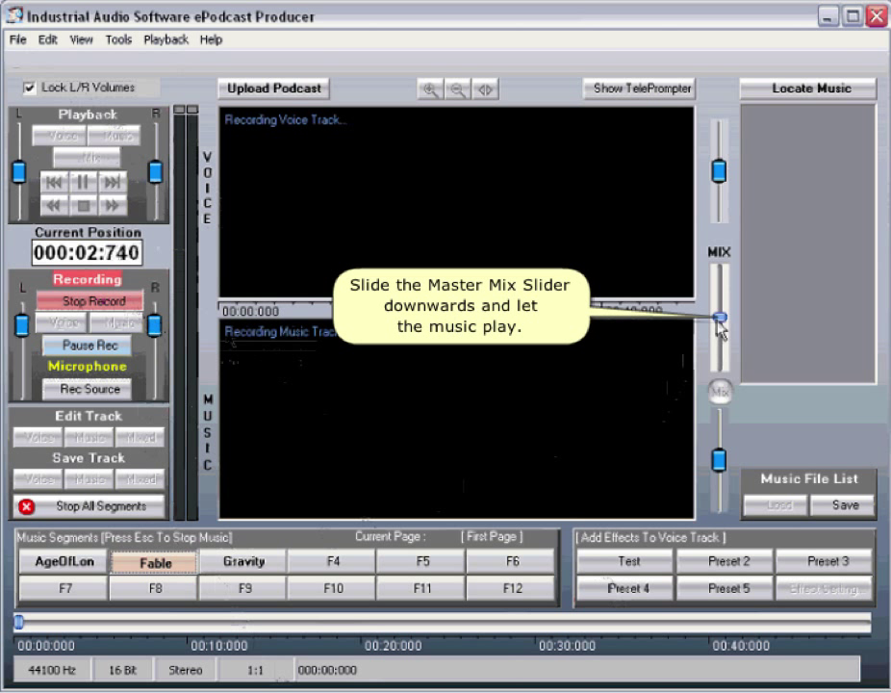
left_click_drag(720, 320, 719, 366)
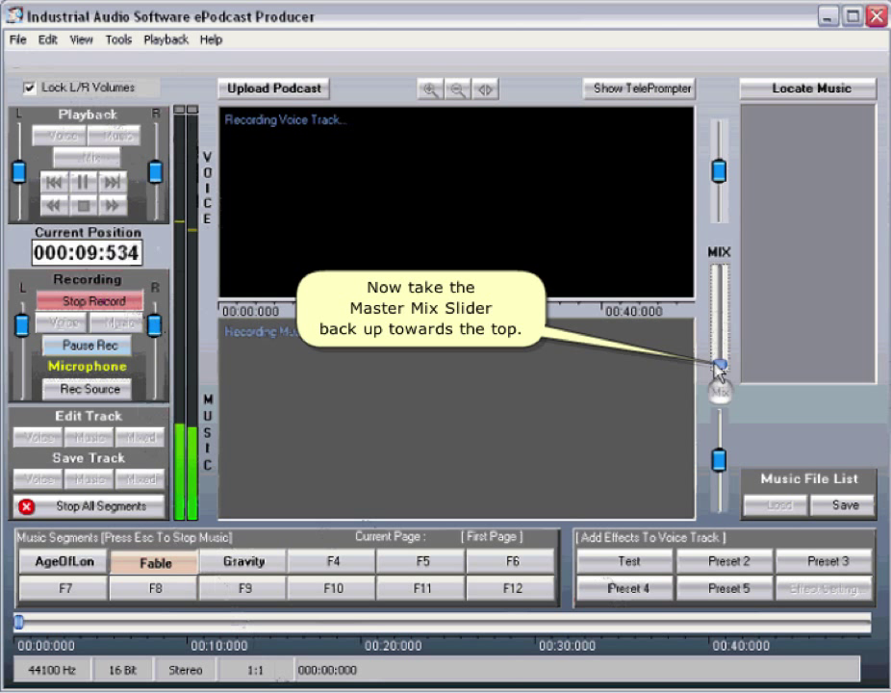
left_click_drag(720, 368, 725, 285)
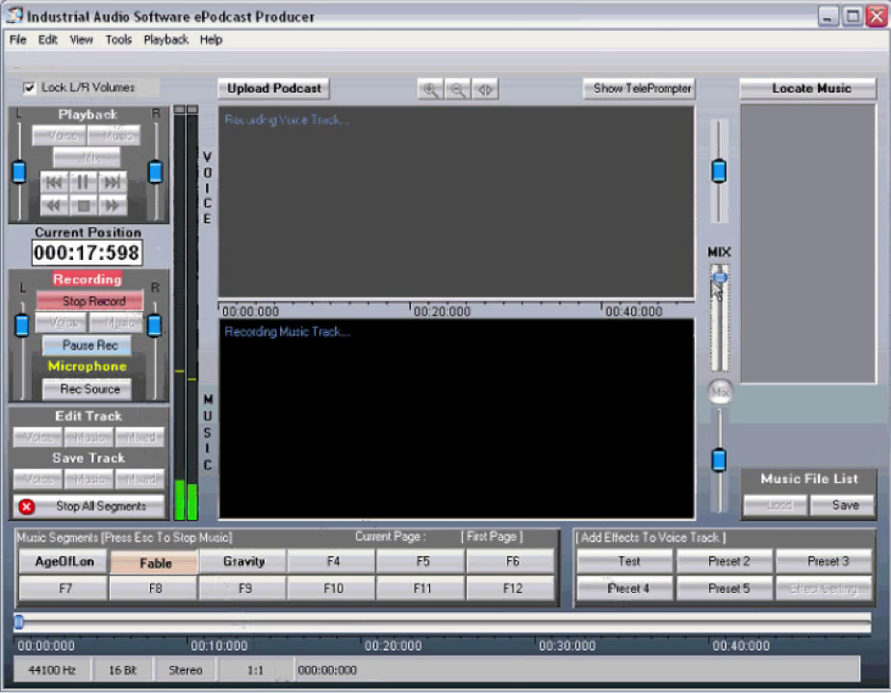
left_click_drag(714, 308, 703, 370)
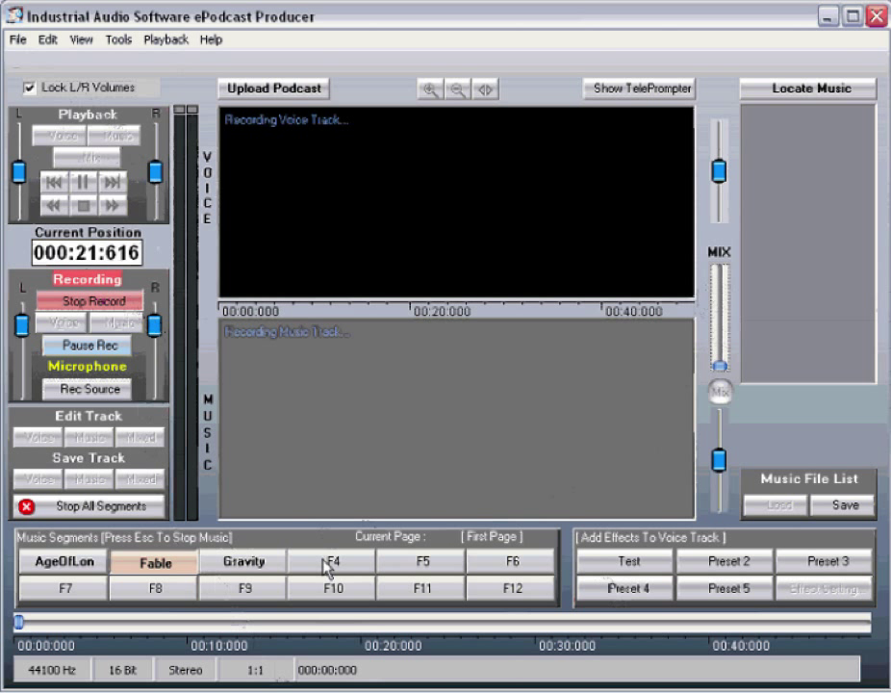
left_click(270, 567)
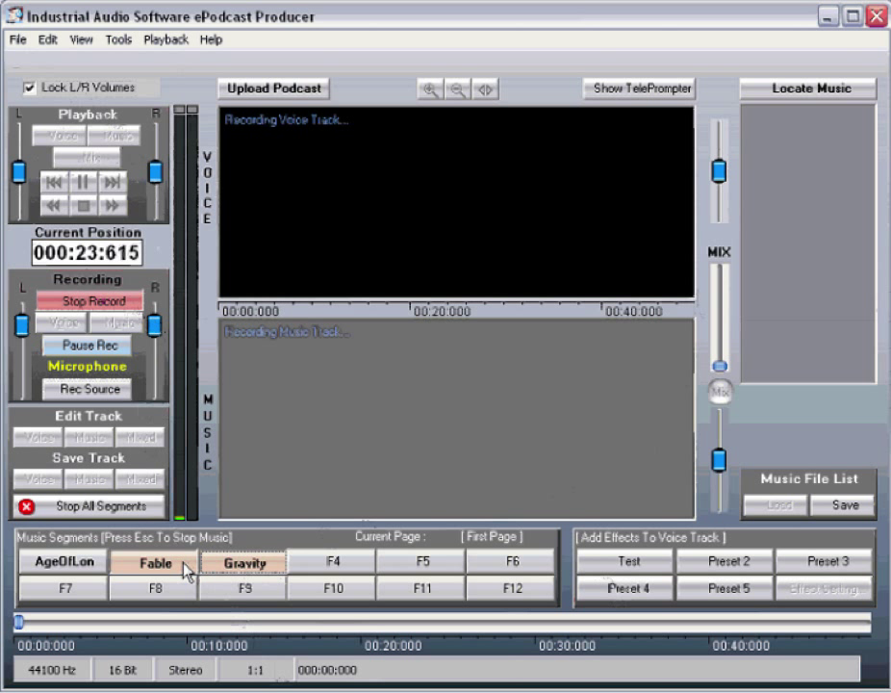
left_click_drag(721, 366, 720, 280)
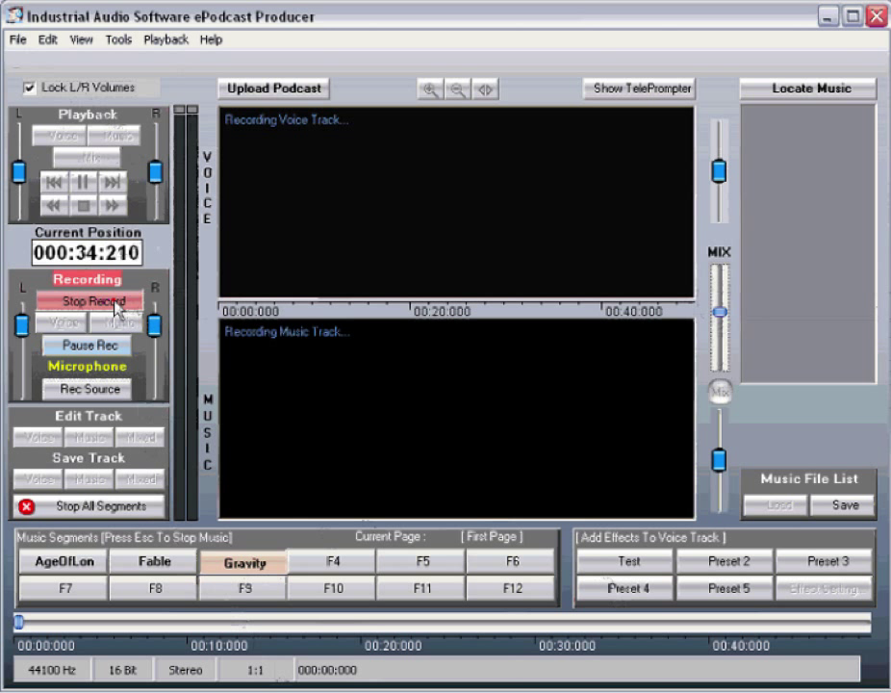
left_click(115, 305)
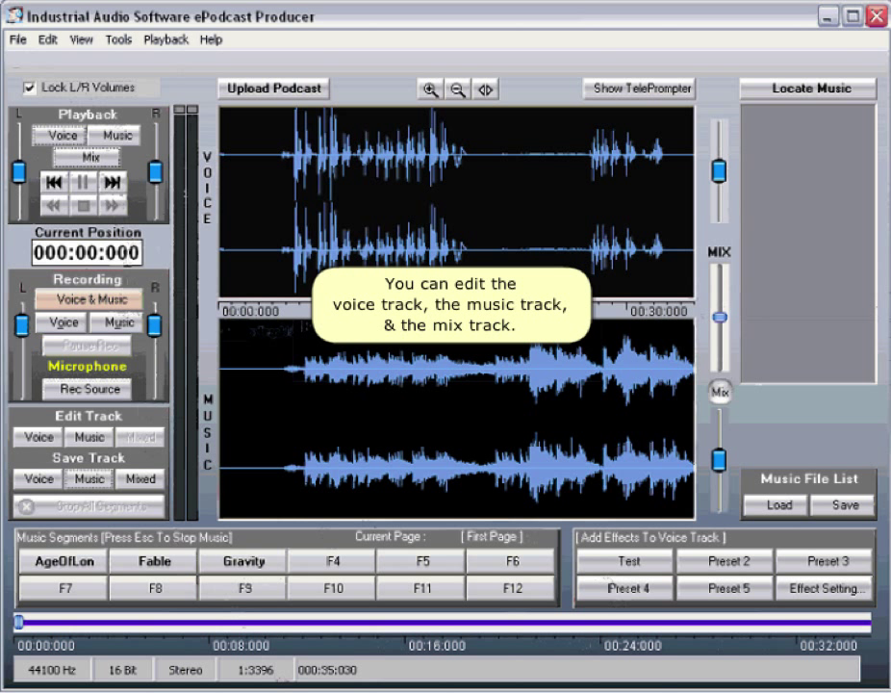
Open the recorded voice track in ePodcast Editor
left_click(49, 444)
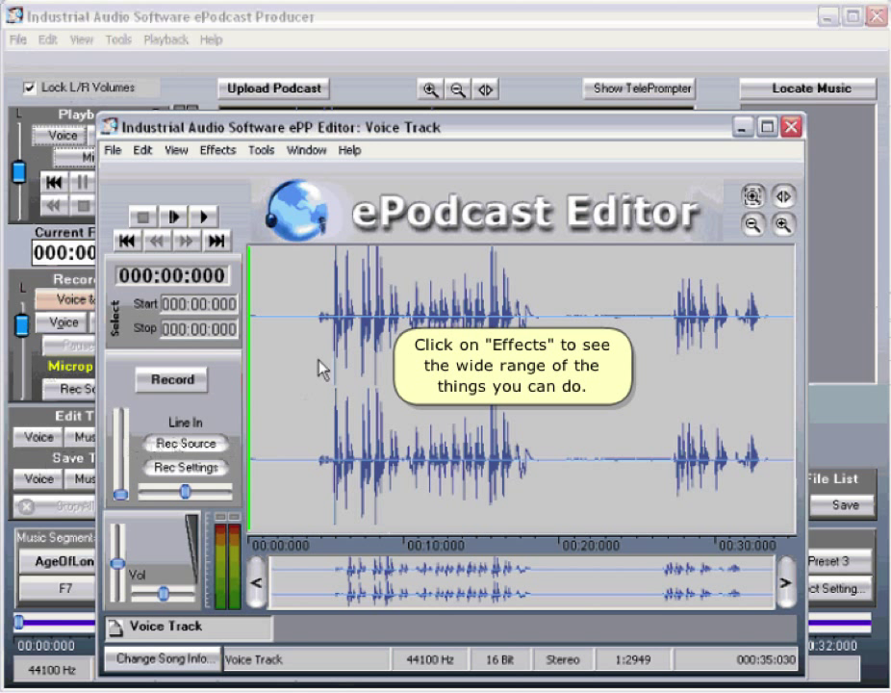
Normalize the spoken section, 4.413 s to 33.034 s, on both channels
left_click_drag(320, 363, 766, 360)
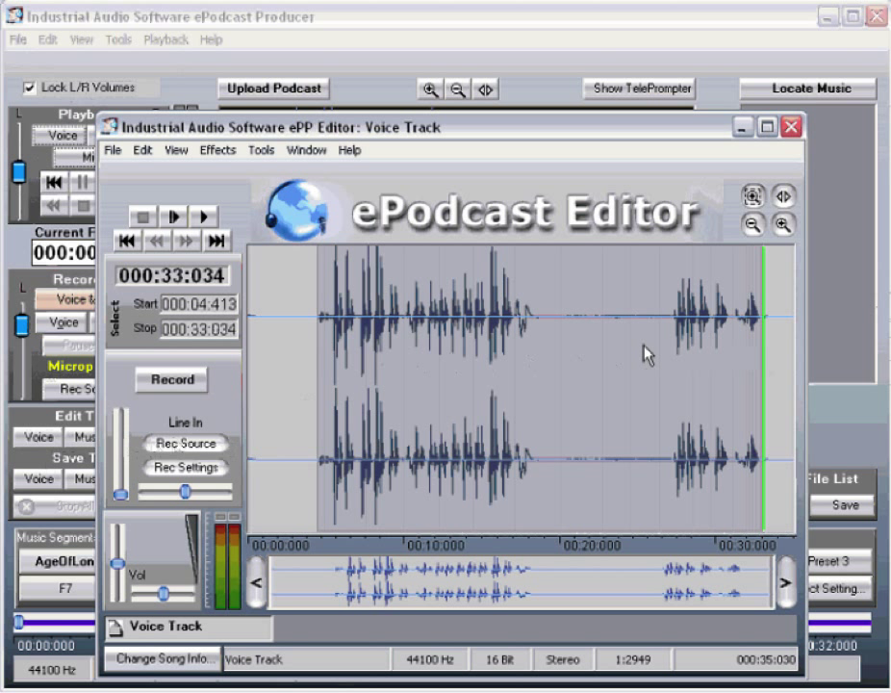
left_click(218, 150)
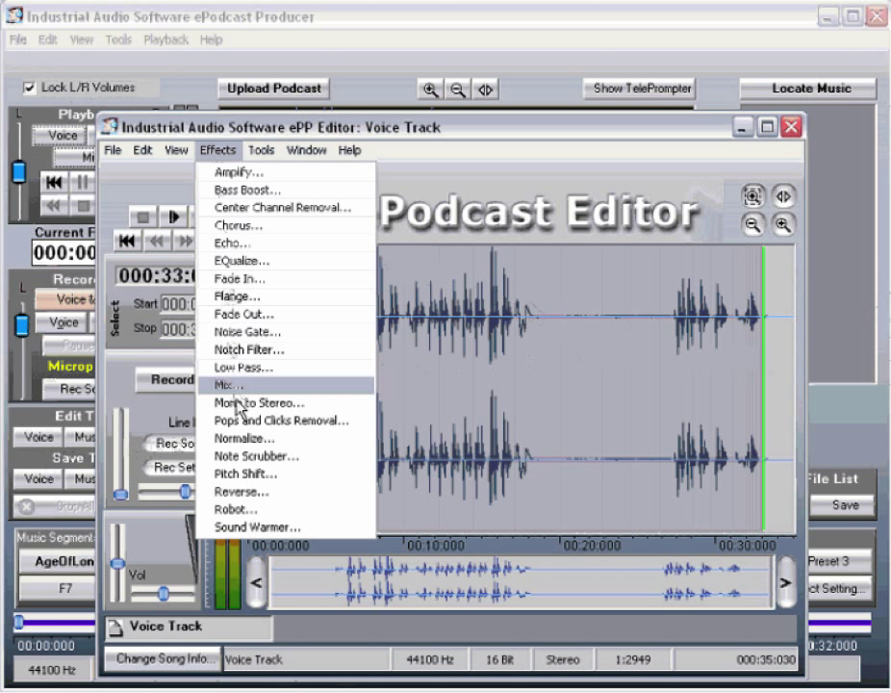
left_click(237, 437)
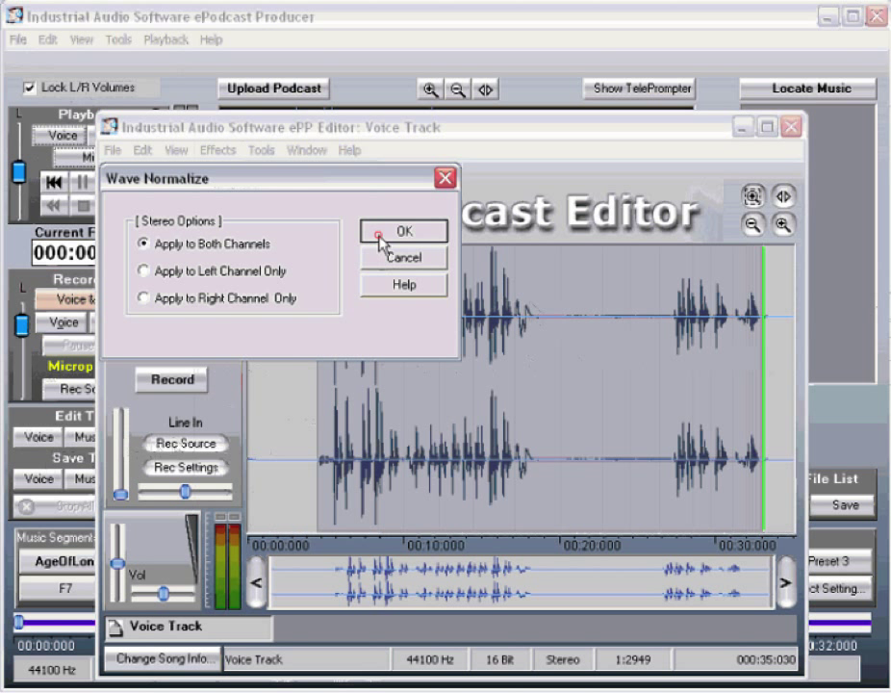
left_click(380, 233)
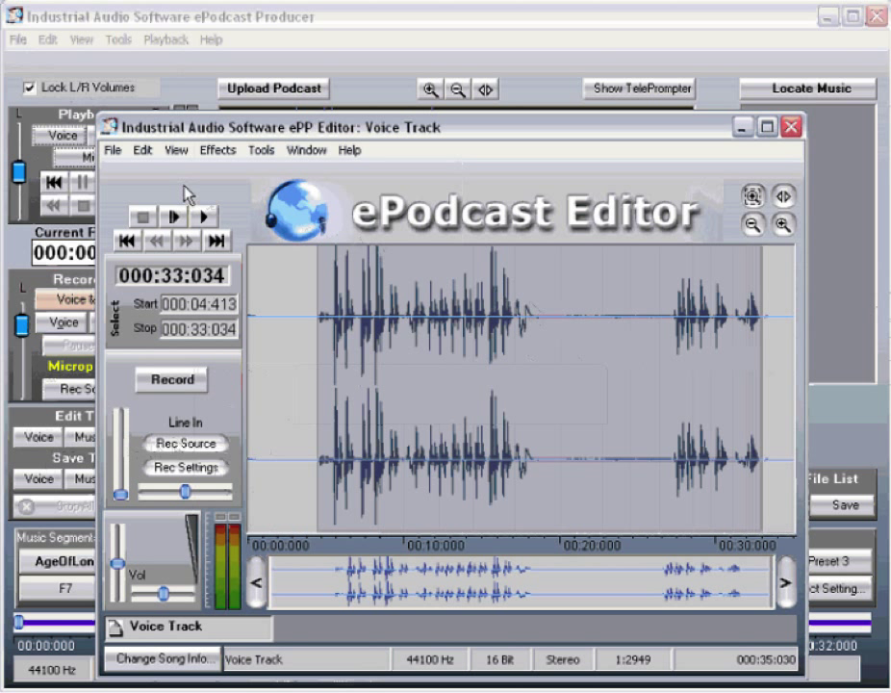
Save the edited voice track and exit the editor
left_click(113, 150)
left_click(127, 240)
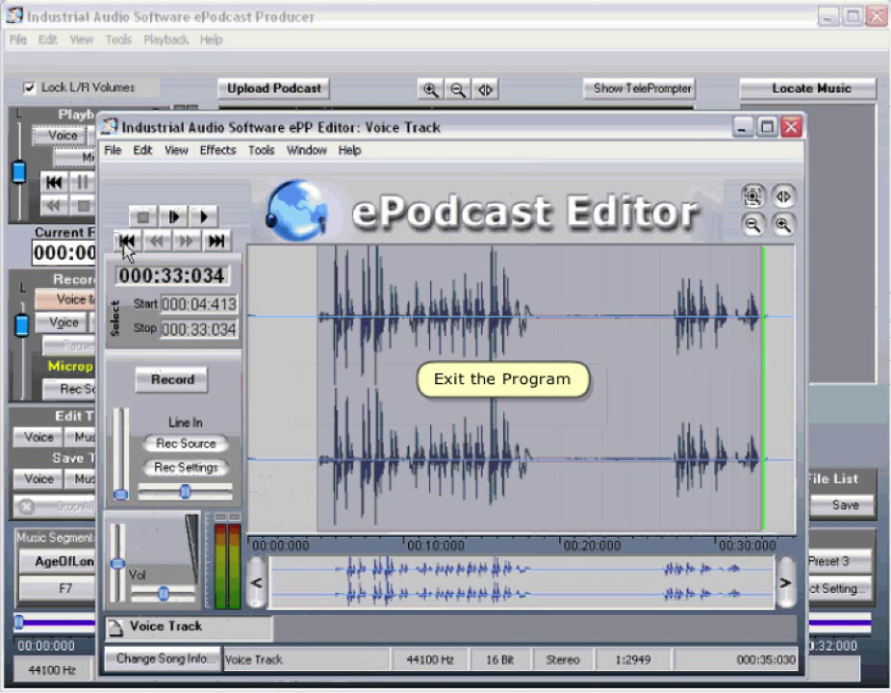
left_click(112, 150)
left_click(138, 448)
left_click(432, 452)
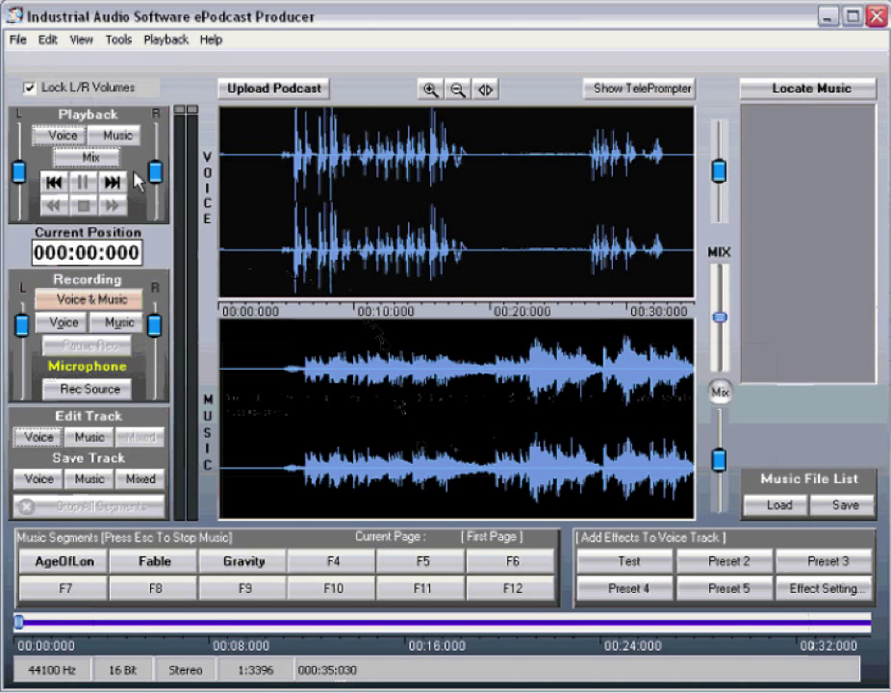
Save the mixed track as MyFirst and convert it to MP3
left_click(17, 40)
left_click(36, 96)
type("MyFi")
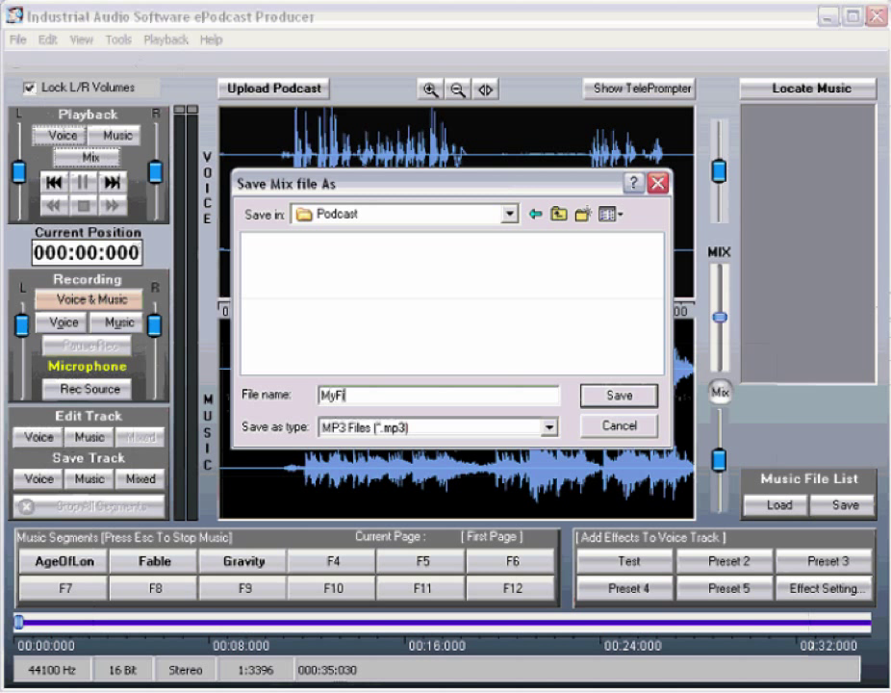
type("rst")
left_click(604, 398)
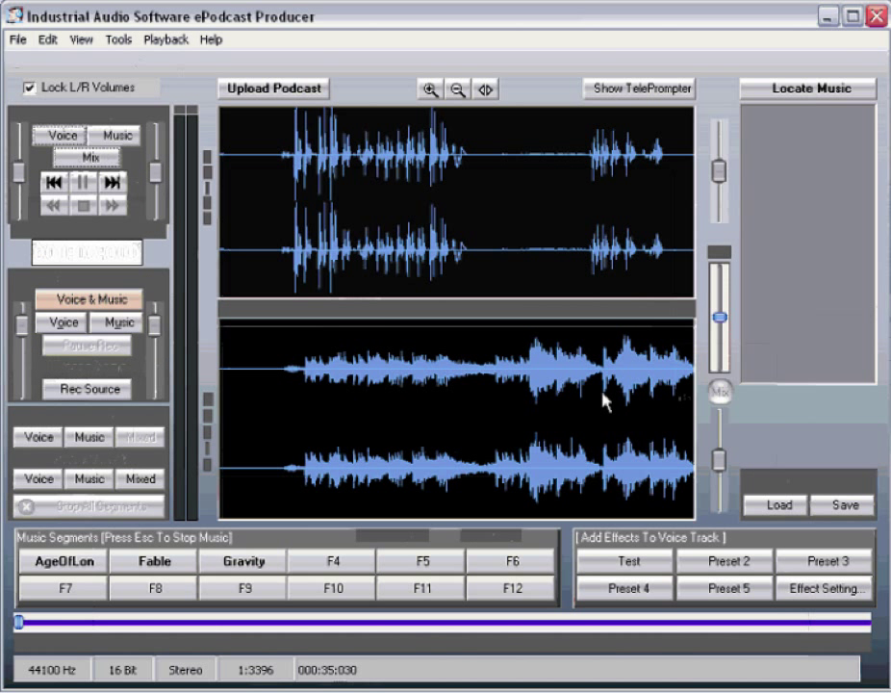
left_click(363, 404)
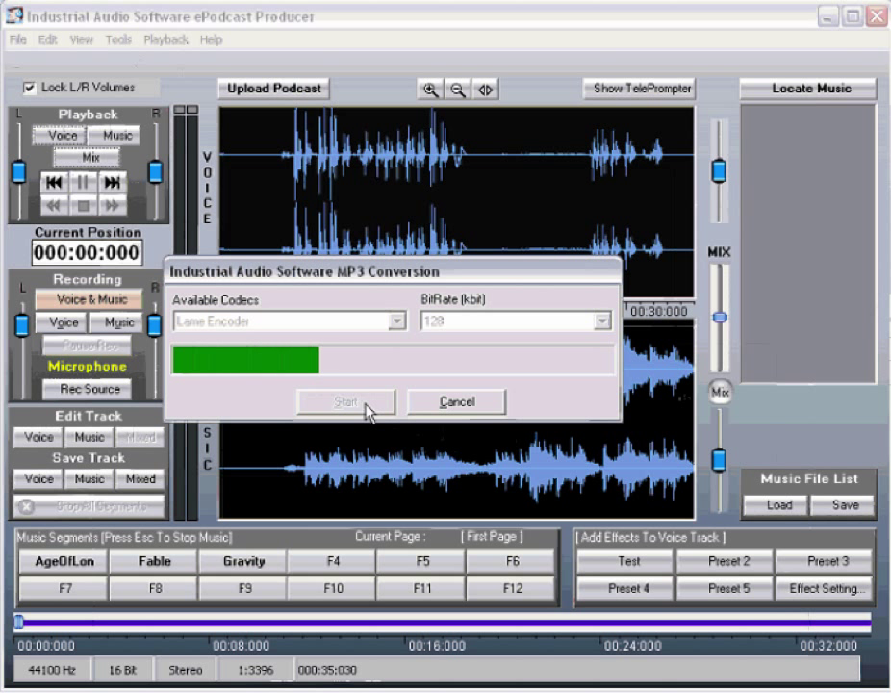
Tag the MP3 with title 'This is my first podcast', the artist's name, 'Persona' and a matching comment
type("This is")
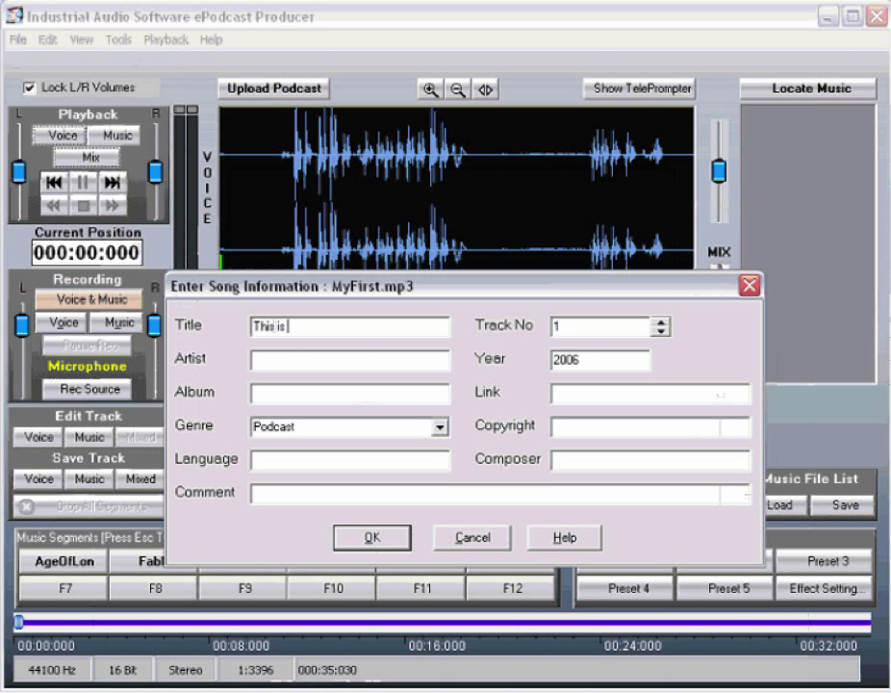
type(" my first podcast")
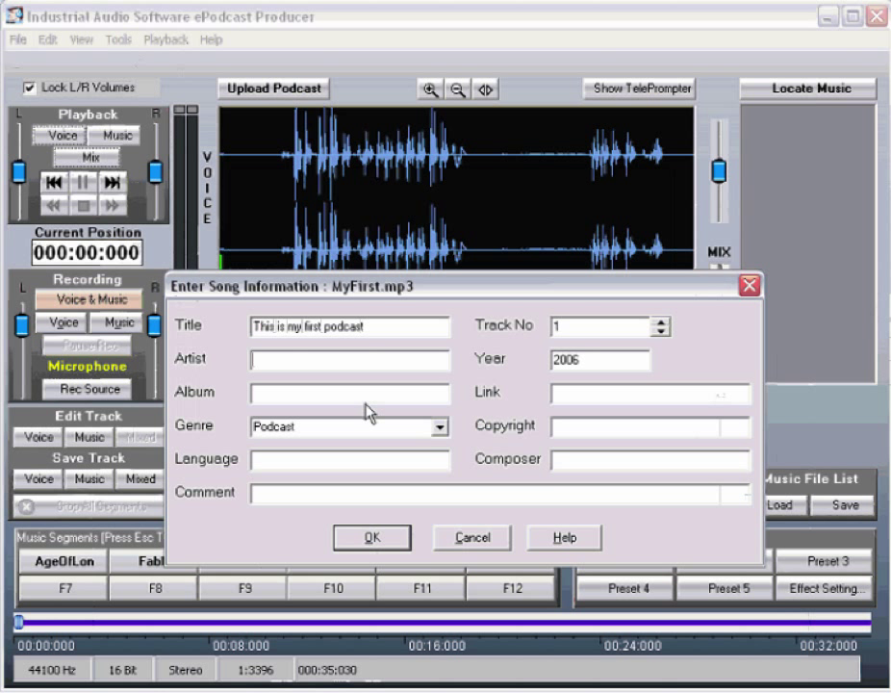
key("Tab")
type("Alan Jeffries")
key("Tab")
type("Persona")
key("Tab")
key("Tab")
key("Tab")
type("This is my first Podcast")
left_click(372, 537)
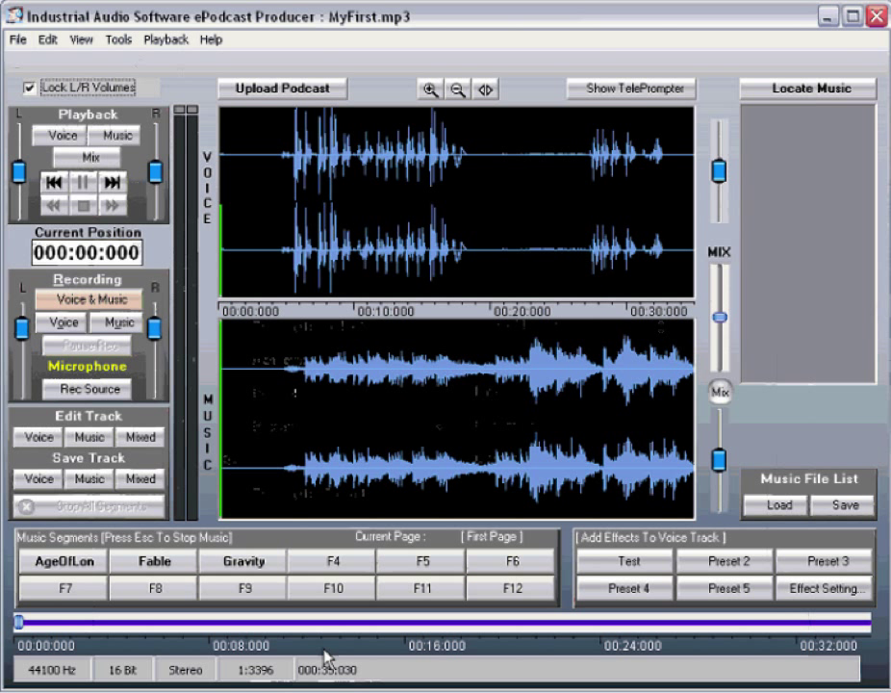
Start a podcast upload project with the Podcast Basic type
left_click(283, 90)
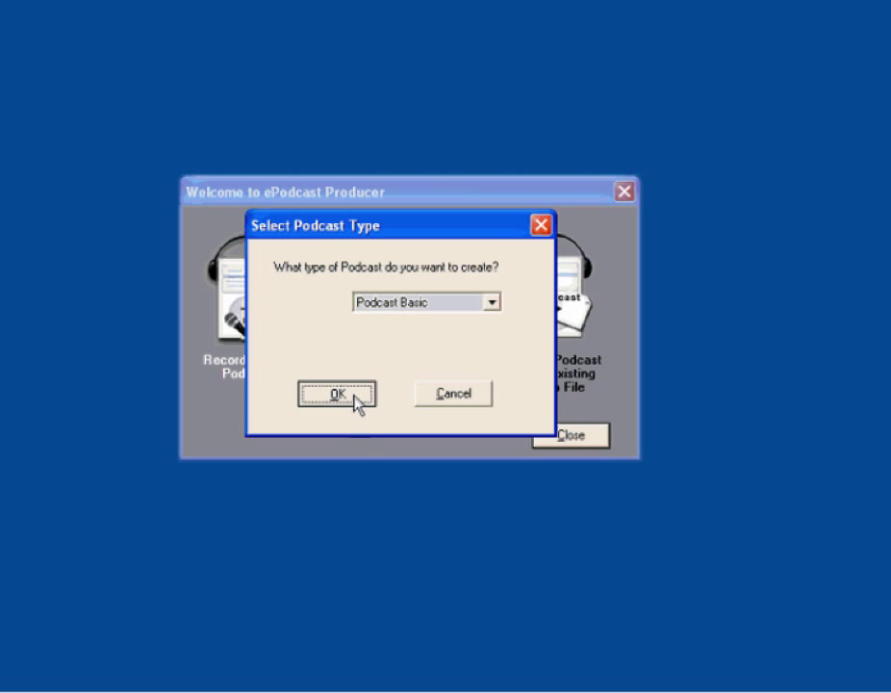
left_click(352, 393)
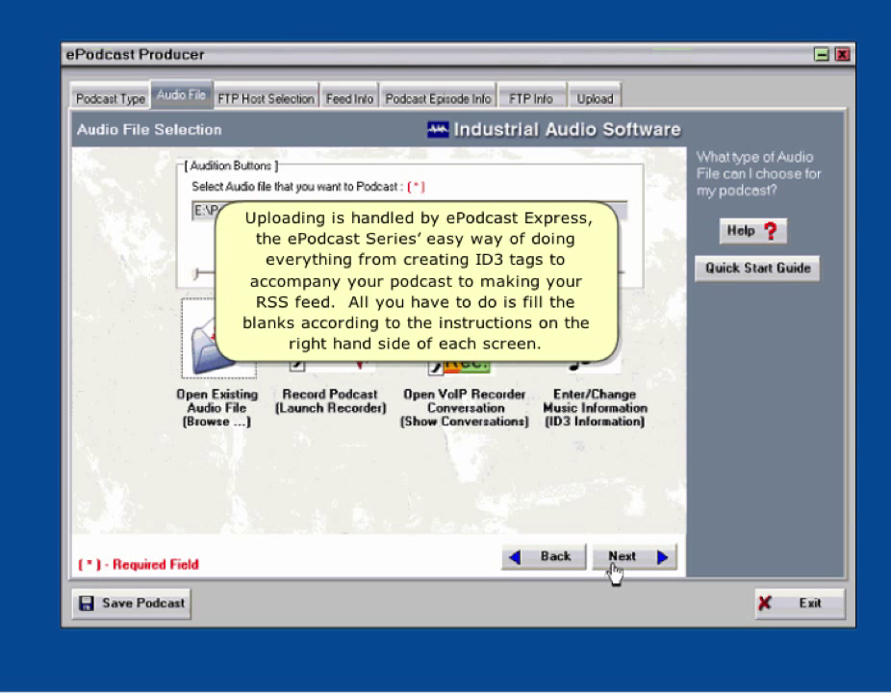
Keep Libsyn as the FTP host and name the feed FirstFeed
left_click(613, 569)
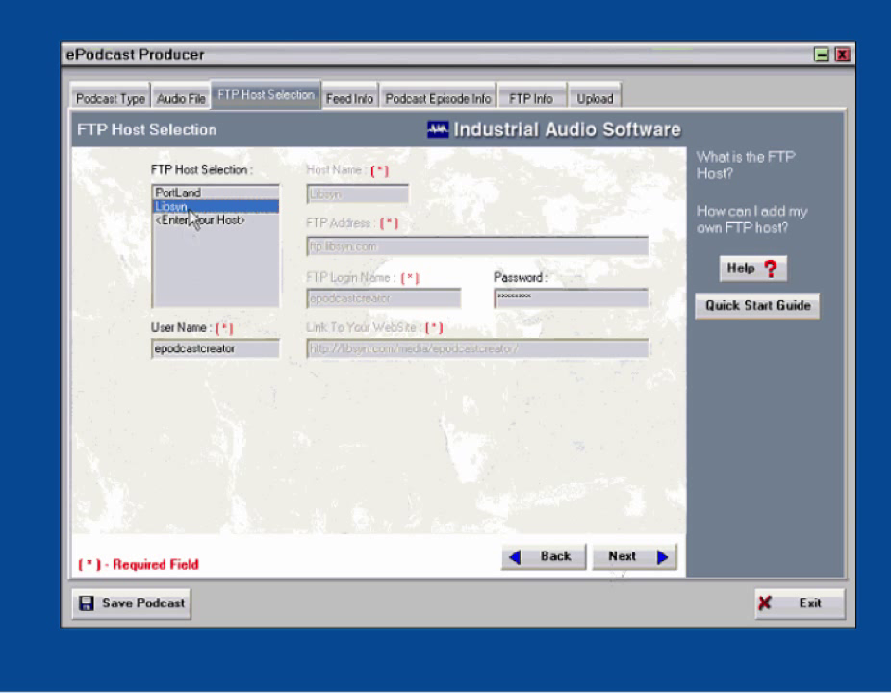
left_click(618, 558)
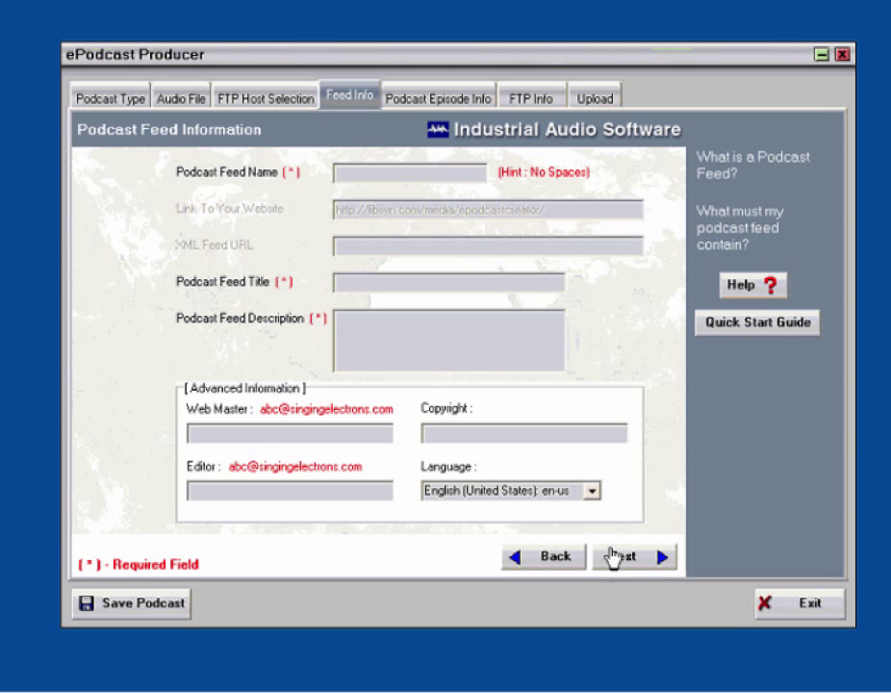
type("FirstFeed")
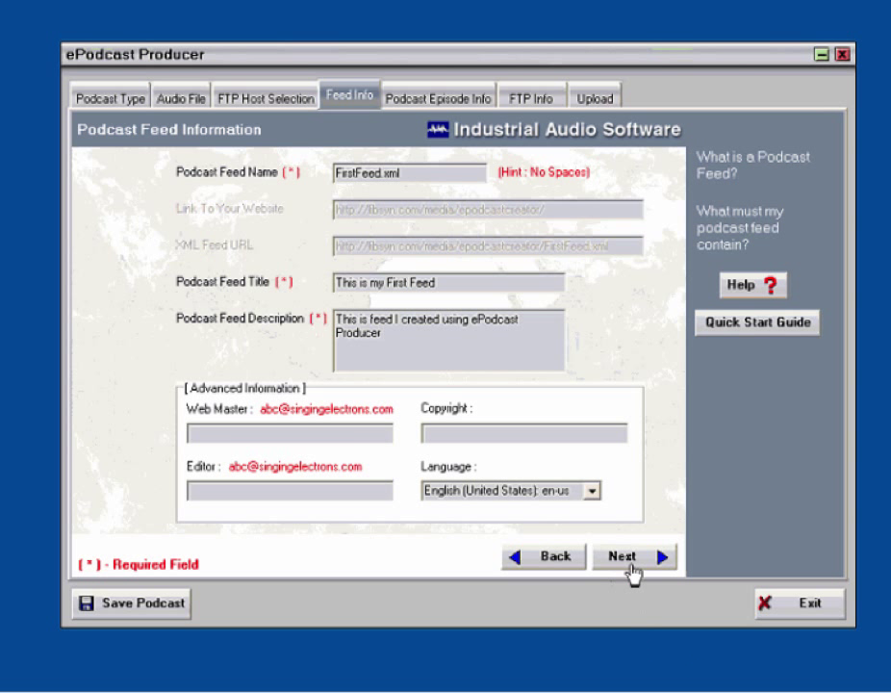
left_click(623, 563)
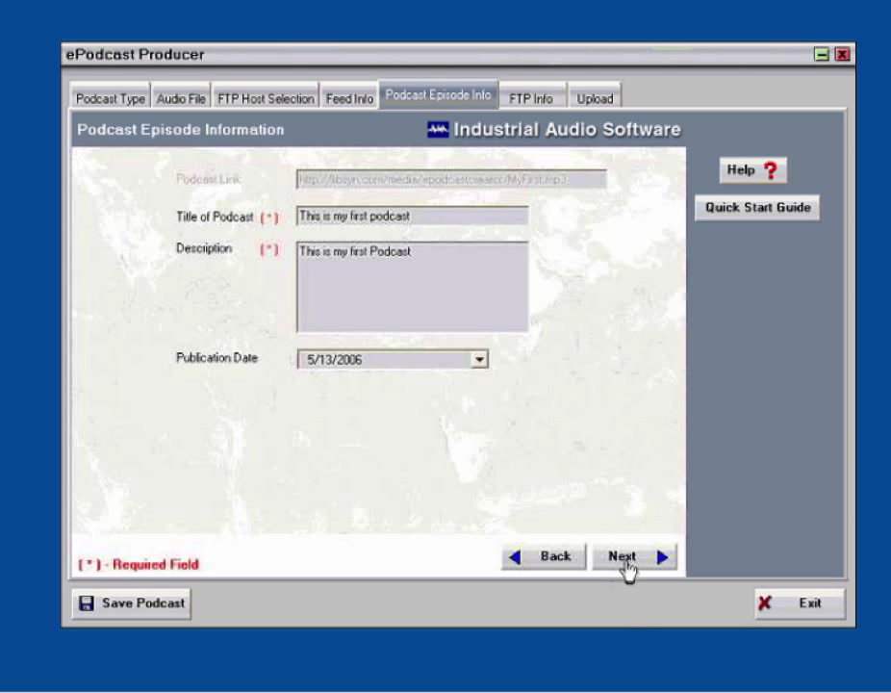
Save the project as FirstFeed.pdi and upload MyFirst.mp3 to the host
left_click(623, 563)
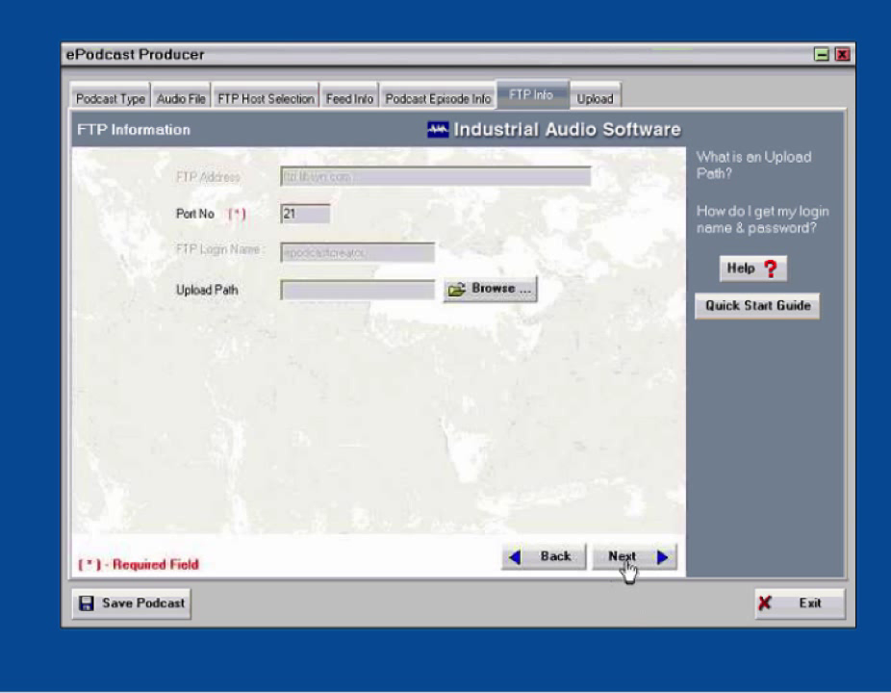
left_click(623, 563)
left_click(624, 558)
left_click(385, 420)
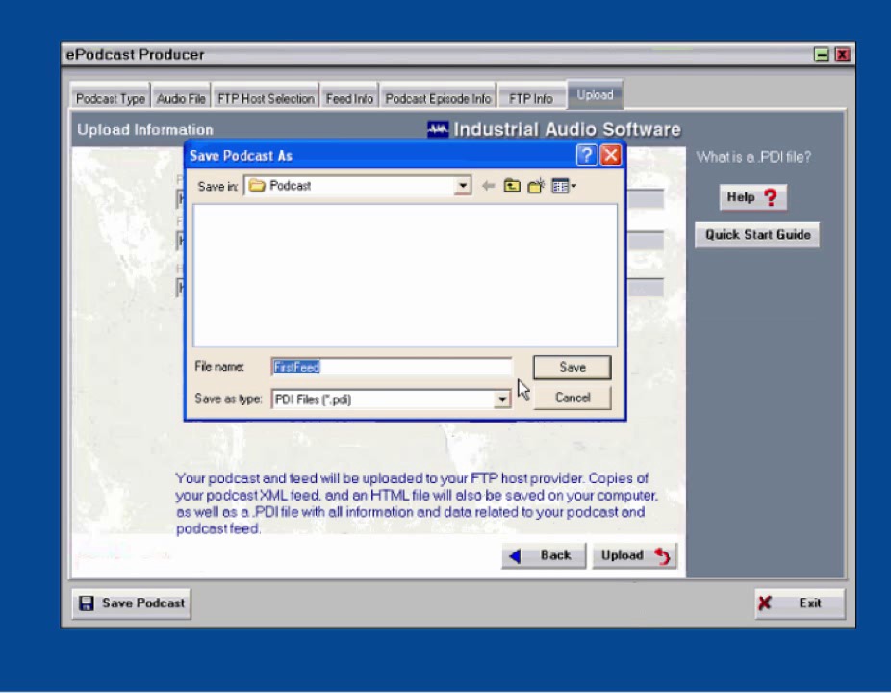
left_click(553, 371)
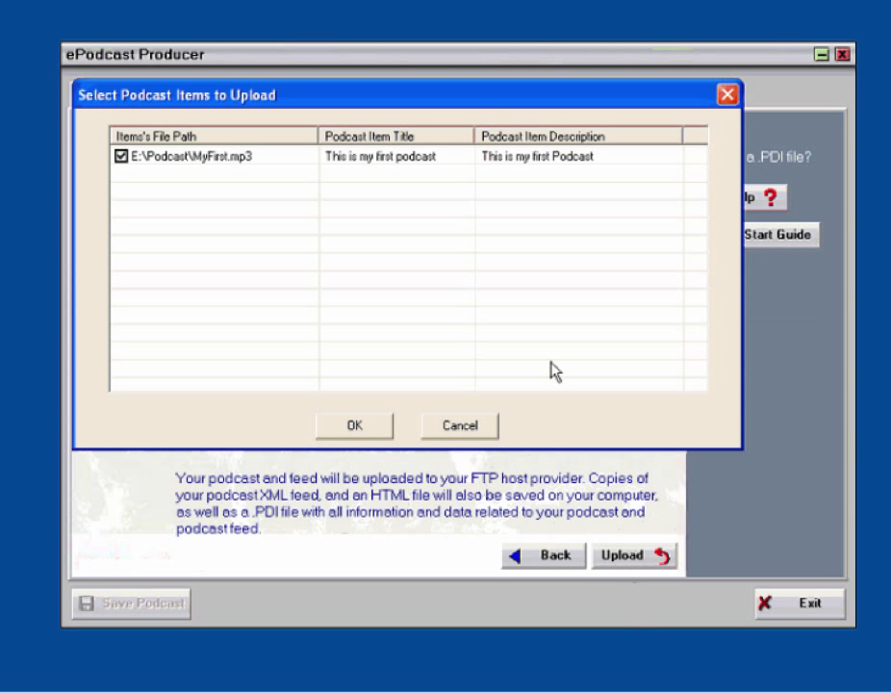
left_click(377, 427)
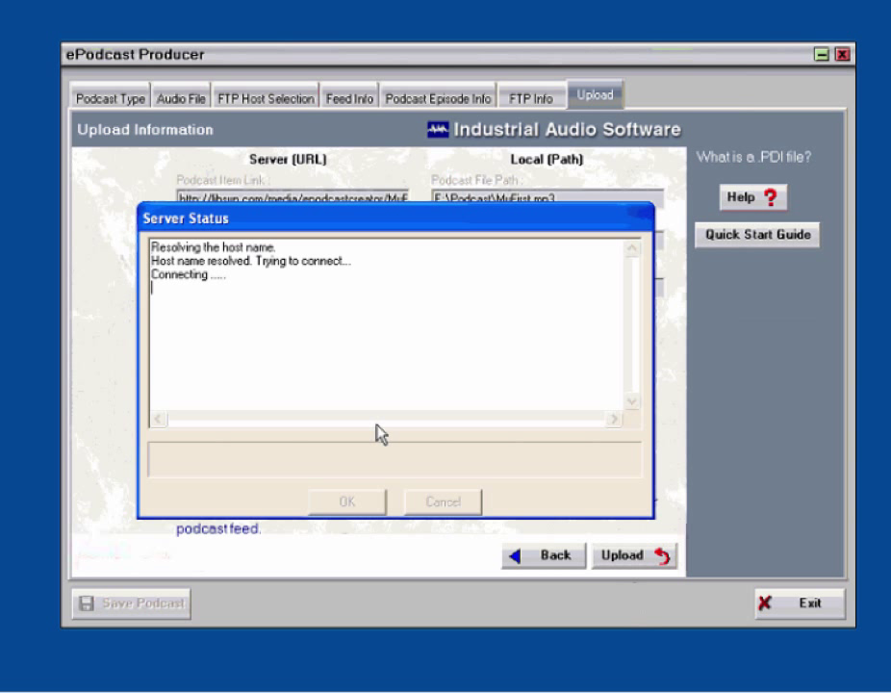